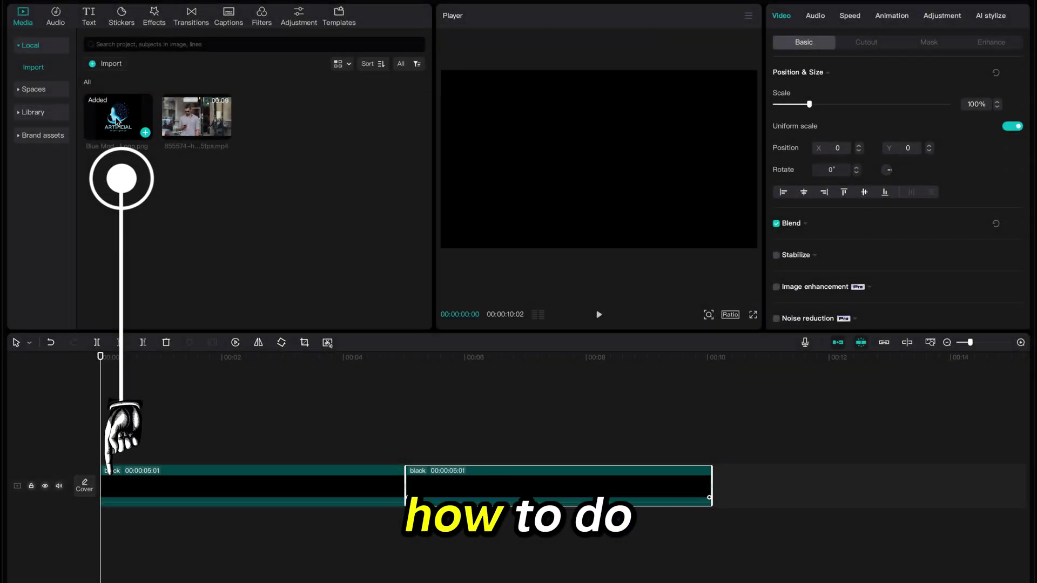
# - Add the logo to the timeline as Compound clip4 and paste a duplicate on the track above
pyautogui.moveTo(117, 123); pyautogui.dragTo(103, 452)
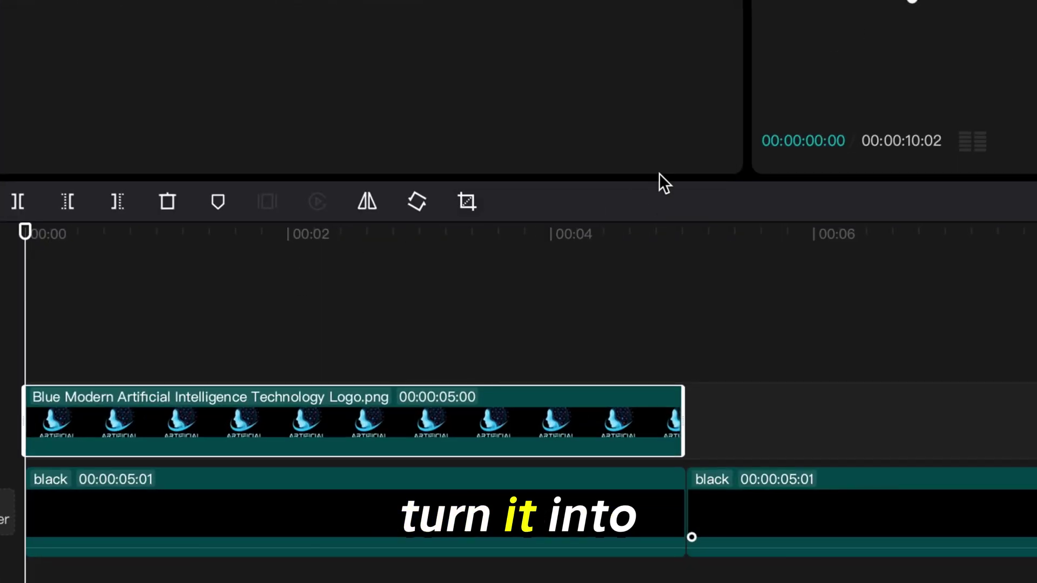
pyautogui.rightClick(261, 428)
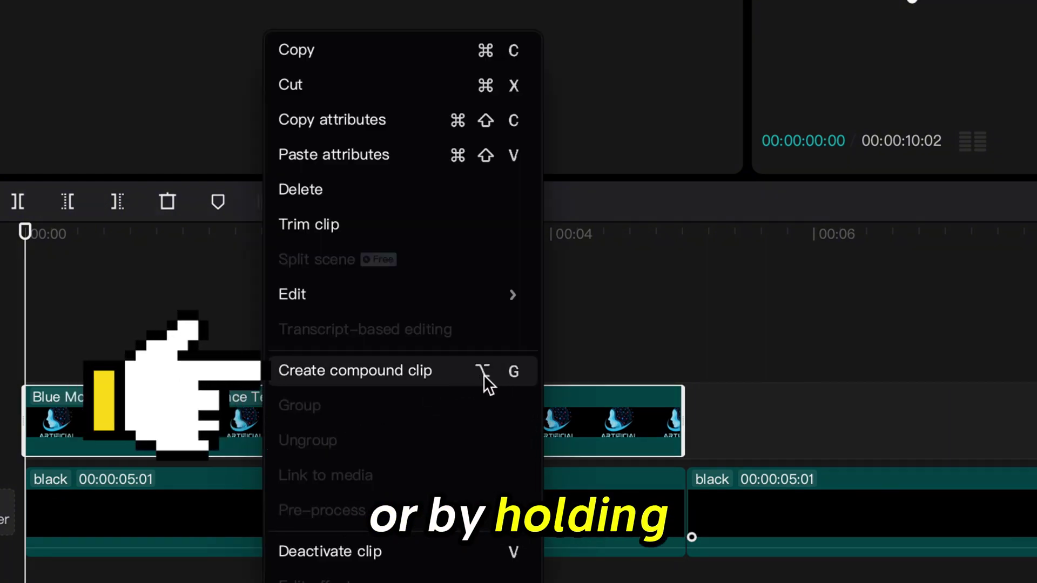
pyautogui.click(432, 381)
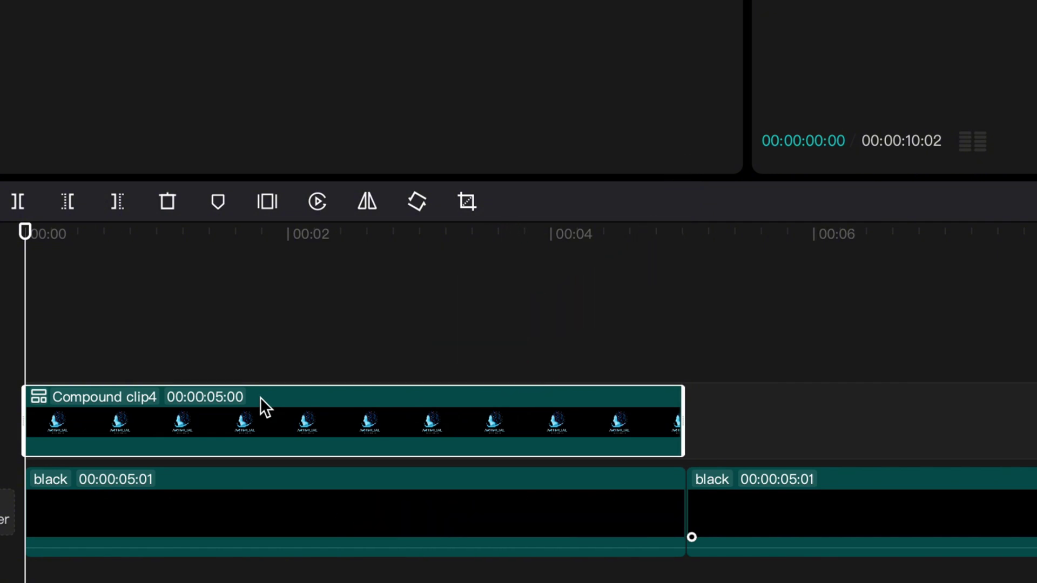
pyautogui.hotkey('ctrl', 'v')
pyautogui.click(132, 261)
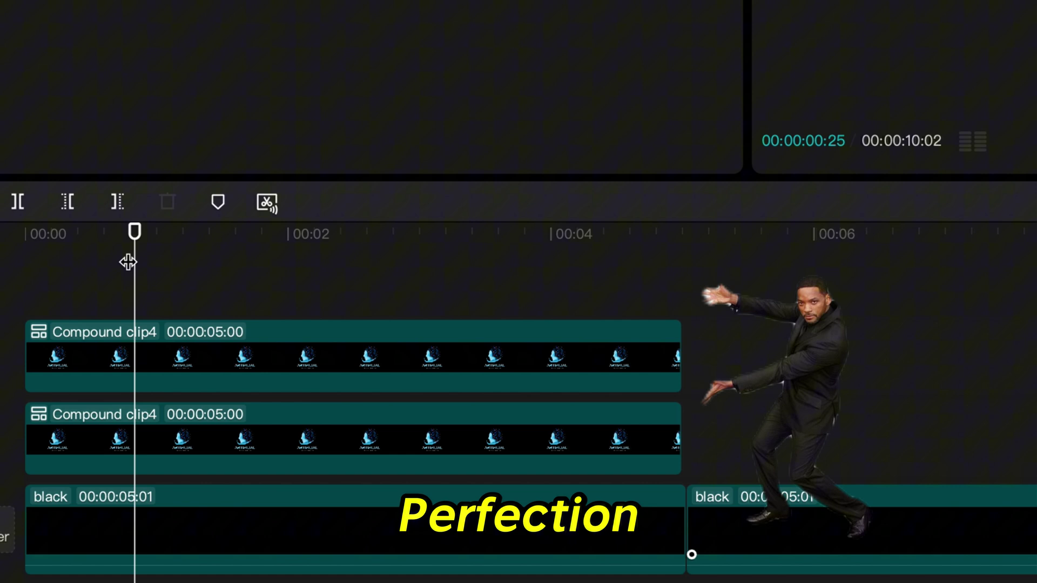
# - Set Brightness and Whites to 50 on the top Compound clip4 copy
pyautogui.moveTo(134, 259); pyautogui.dragTo(20, 263)
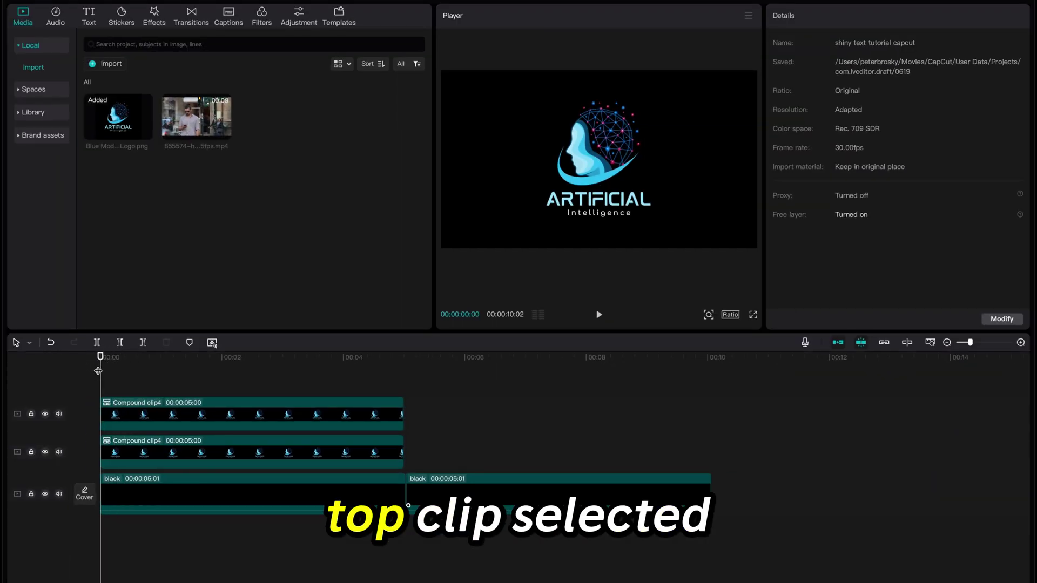
pyautogui.click(122, 419)
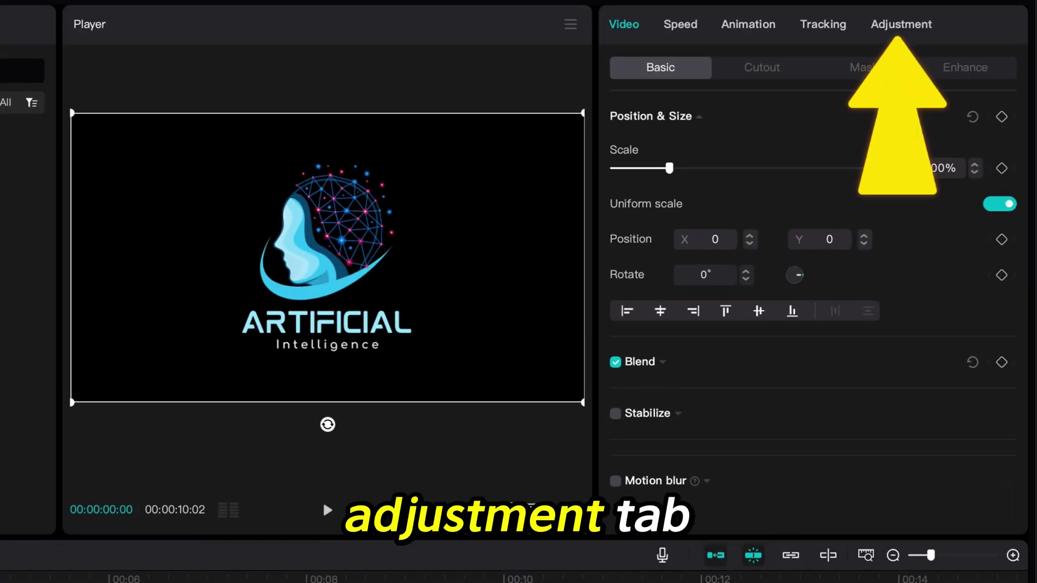
pyautogui.click(901, 26)
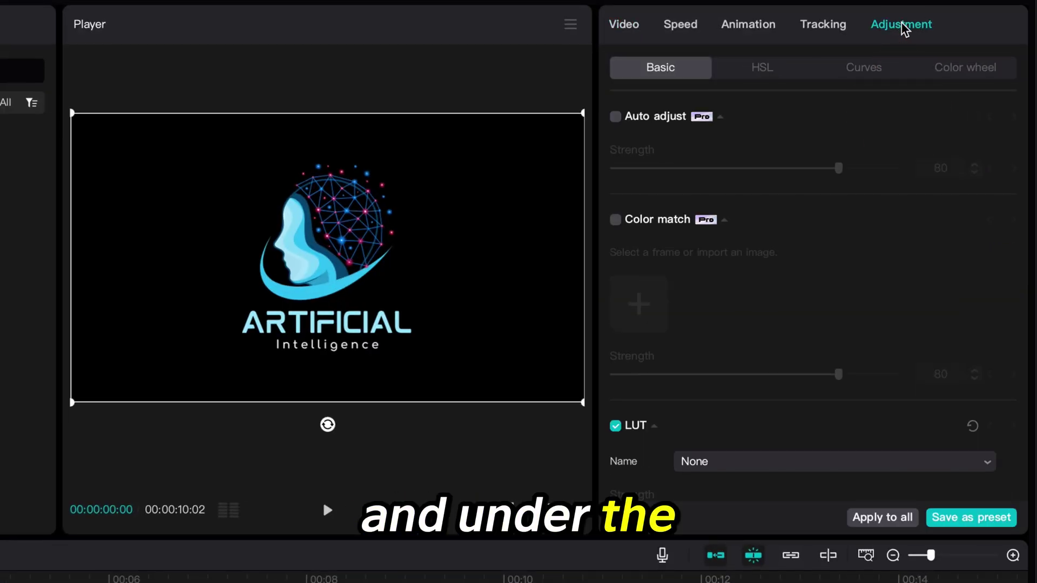
pyautogui.scroll(-3, 800, 179)
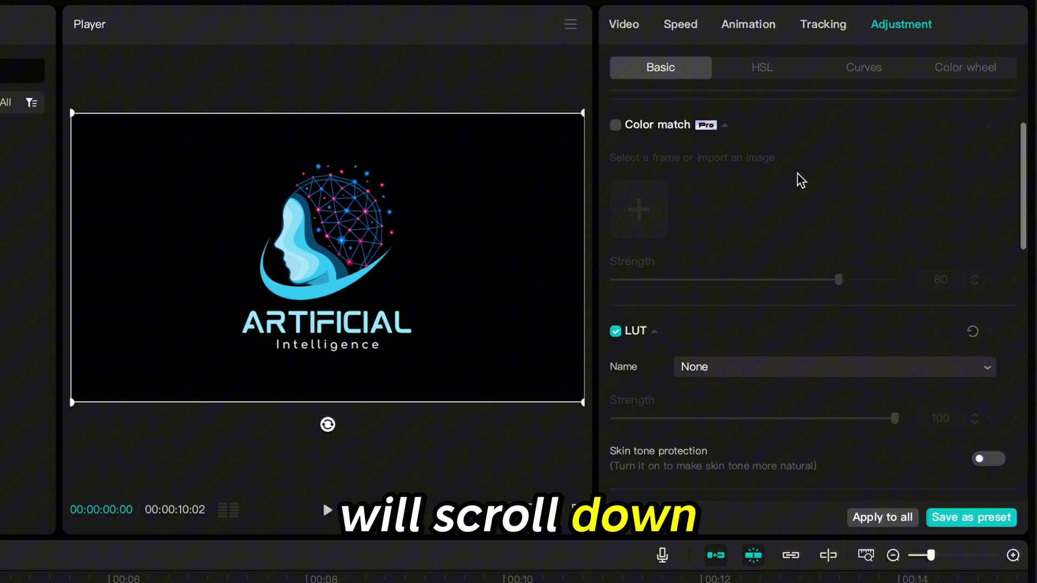
pyautogui.scroll(-10, 797, 179)
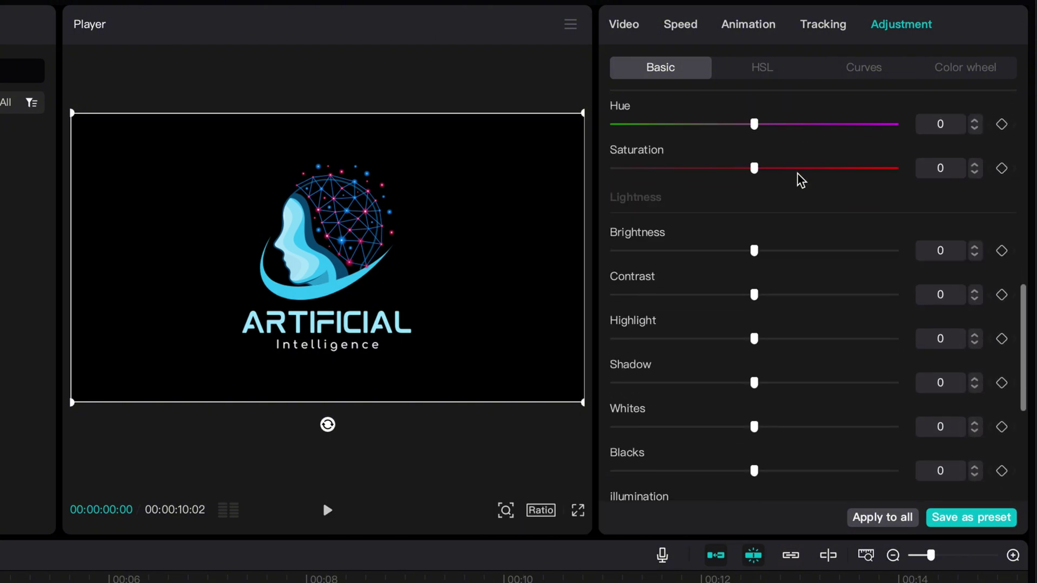
pyautogui.scroll(-1, 797, 173)
pyautogui.moveTo(755, 214); pyautogui.dragTo(908, 226)
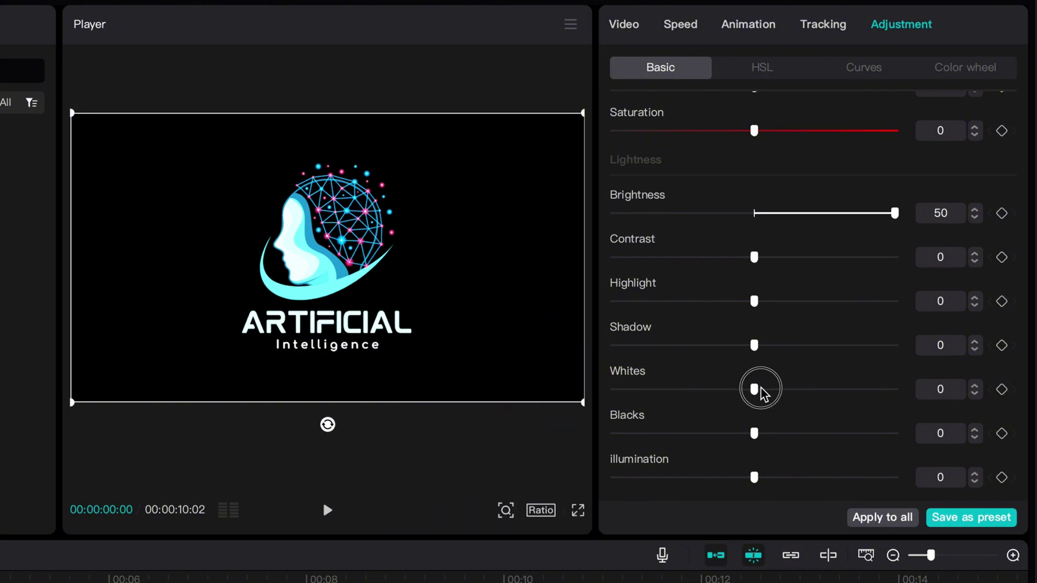
pyautogui.moveTo(762, 393); pyautogui.dragTo(931, 382)
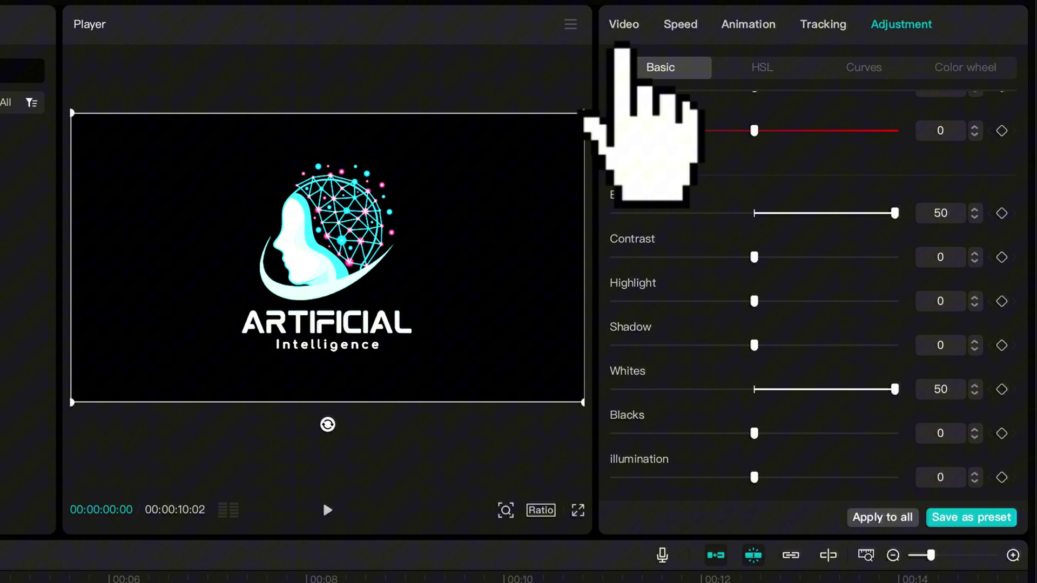
pyautogui.click(635, 30)
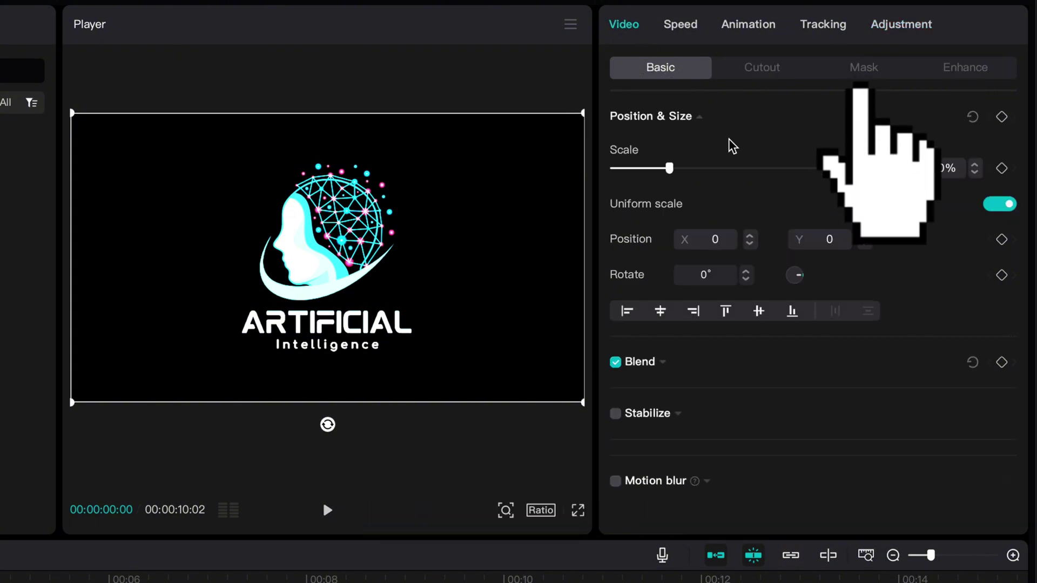
# - Give the brightened copy a 960×92 rectangle mask with feather 19, moved up to Y 420
pyautogui.click(871, 73)
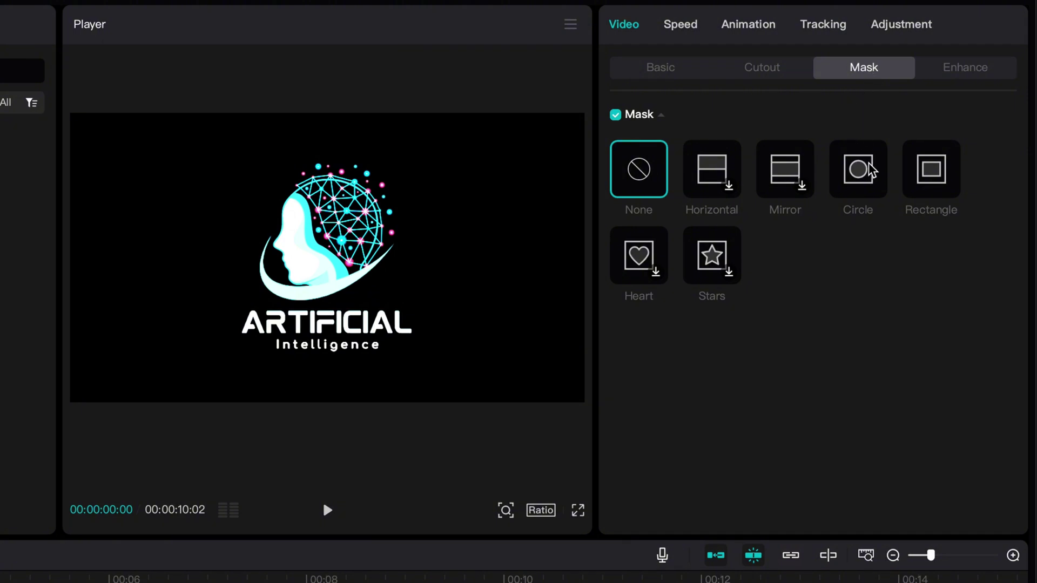
pyautogui.click(939, 197)
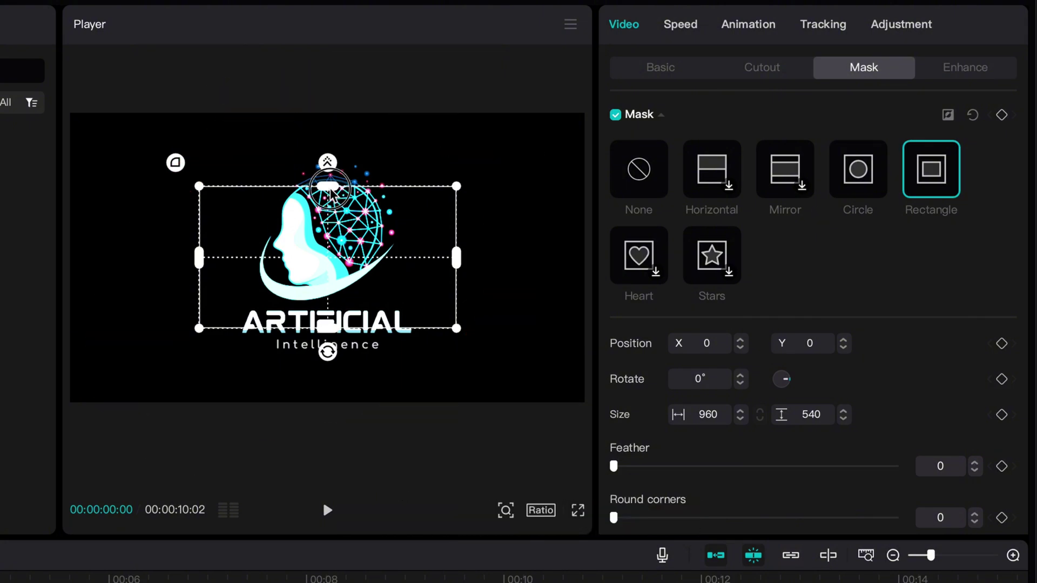
pyautogui.moveTo(327, 185); pyautogui.dragTo(331, 248)
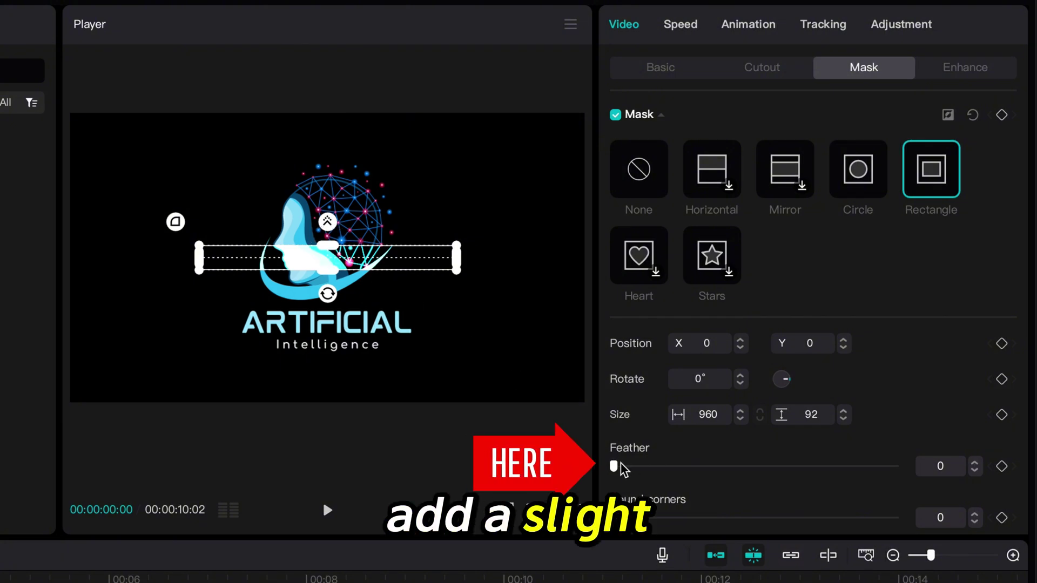
pyautogui.moveTo(615, 465); pyautogui.dragTo(668, 468)
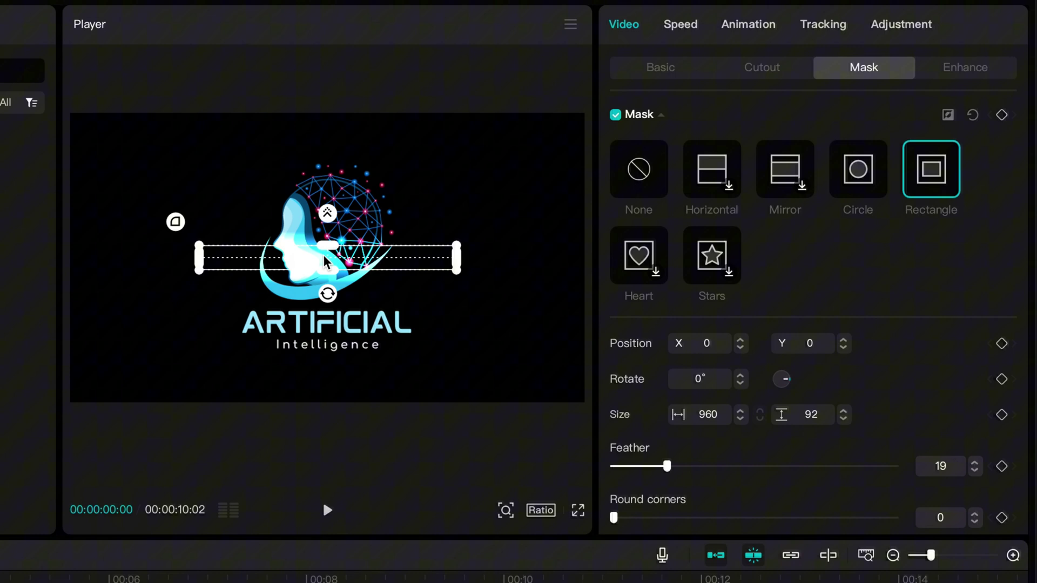
pyautogui.moveTo(371, 261); pyautogui.dragTo(370, 144)
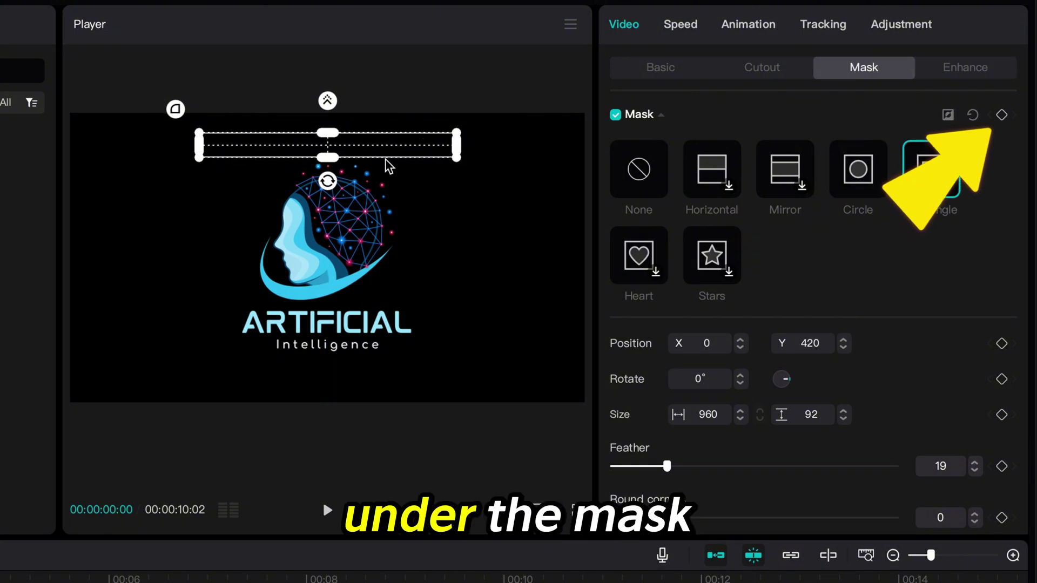
# - Keyframe the mask at 00:00 and at about 00:04:16 with the strip moved down to Y −457
pyautogui.click(372, 144)
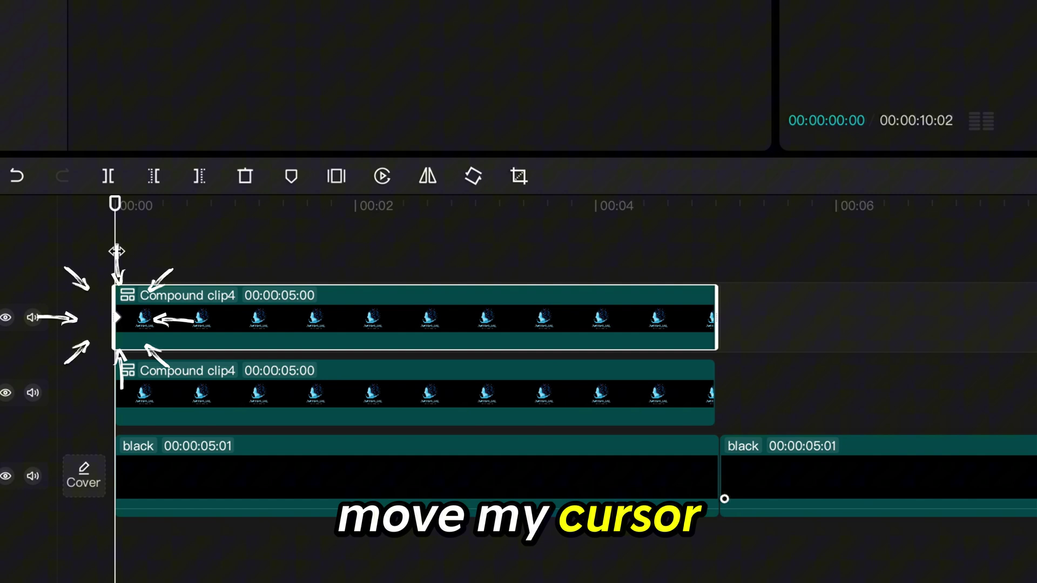
pyautogui.moveTo(116, 251); pyautogui.dragTo(646, 279)
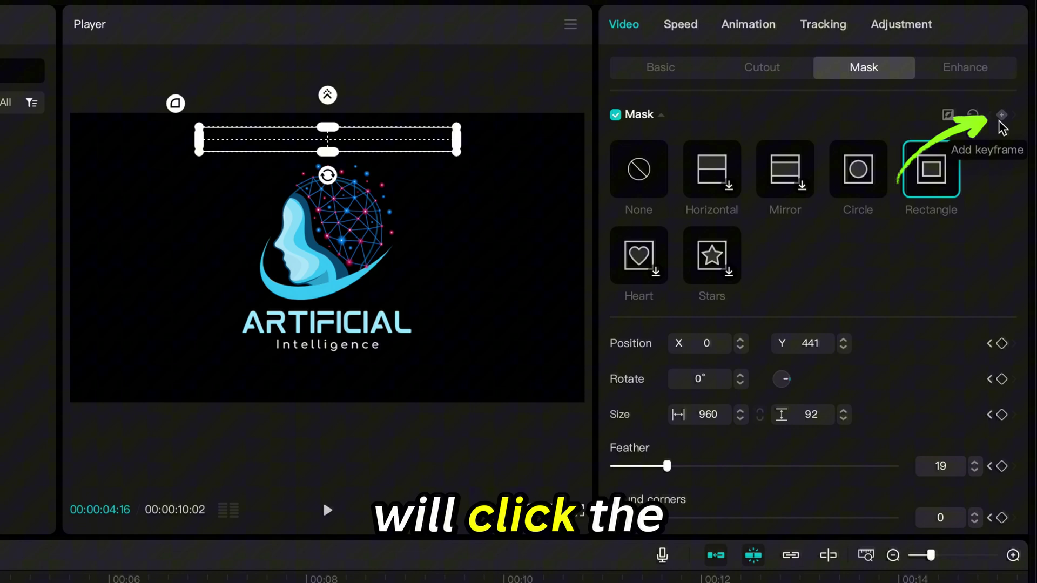
pyautogui.click(1001, 116)
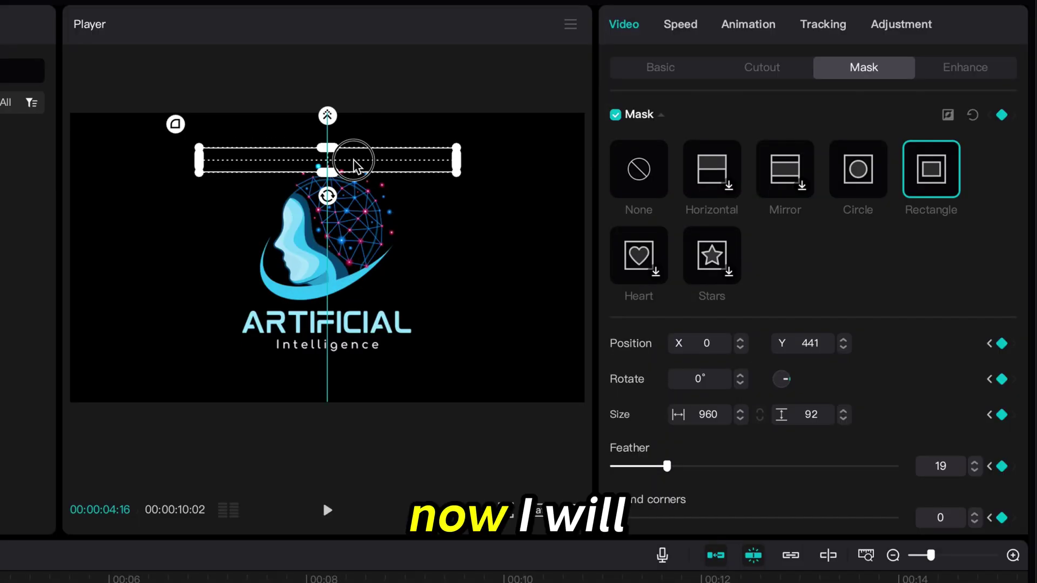
pyautogui.moveTo(348, 157); pyautogui.dragTo(356, 385)
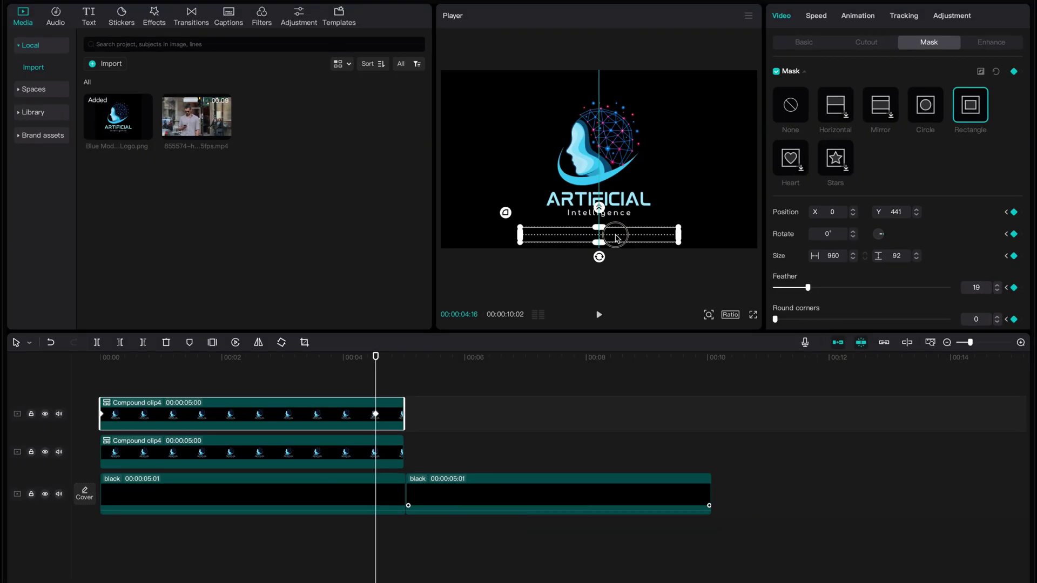
# - Play the shine sweep back from the start to preview it
pyautogui.click(212, 389)
pyautogui.moveTo(184, 365); pyautogui.dragTo(112, 357)
pyautogui.press('space')
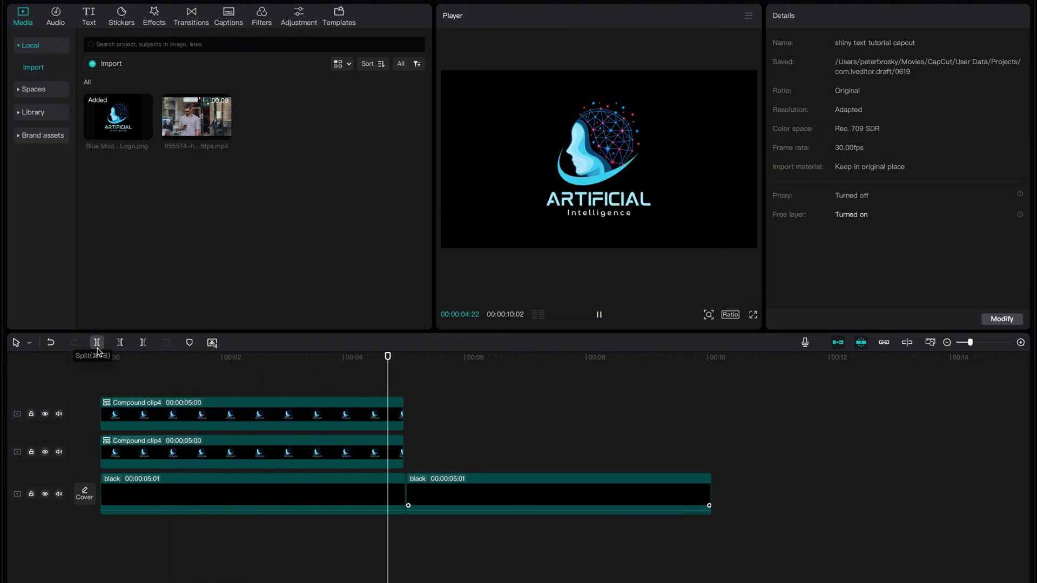
pyautogui.press('space')
# - Place a default text clip at the 5-second mark and retype it as 'Video Start'
pyautogui.click(248, 413)
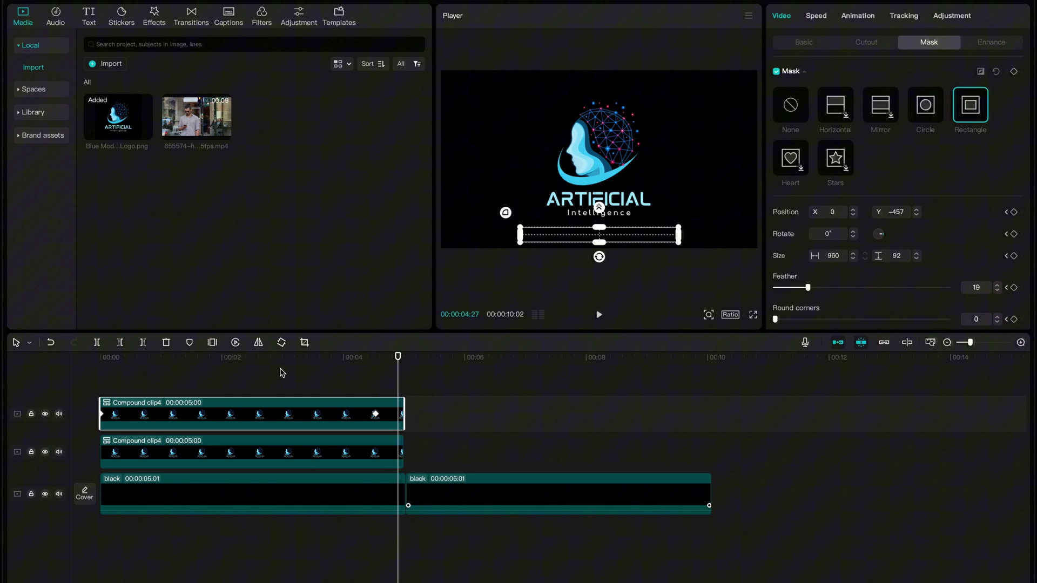
pyautogui.click(408, 356)
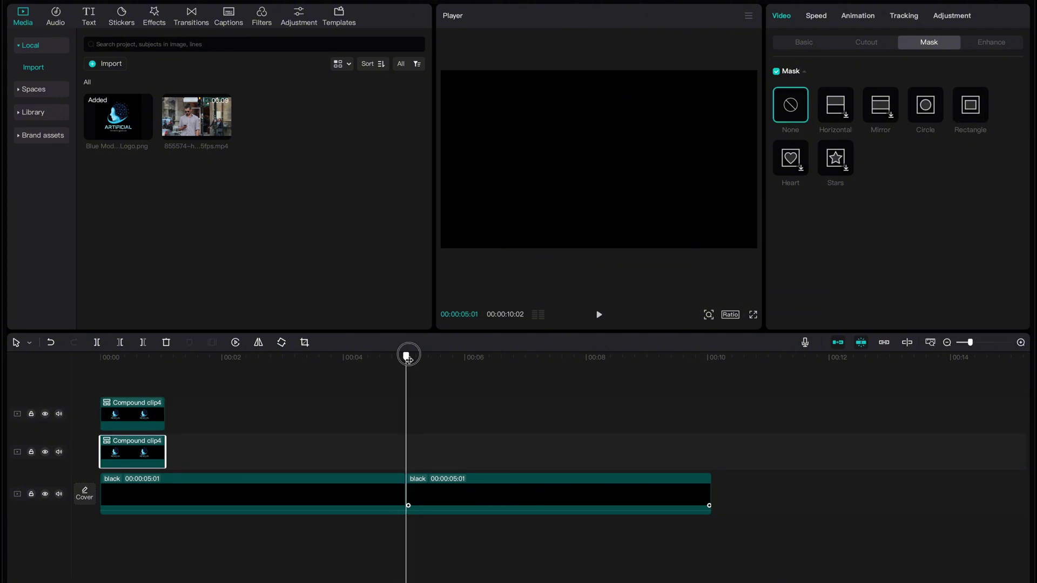
pyautogui.click(90, 15)
pyautogui.moveTo(108, 73); pyautogui.dragTo(408, 389)
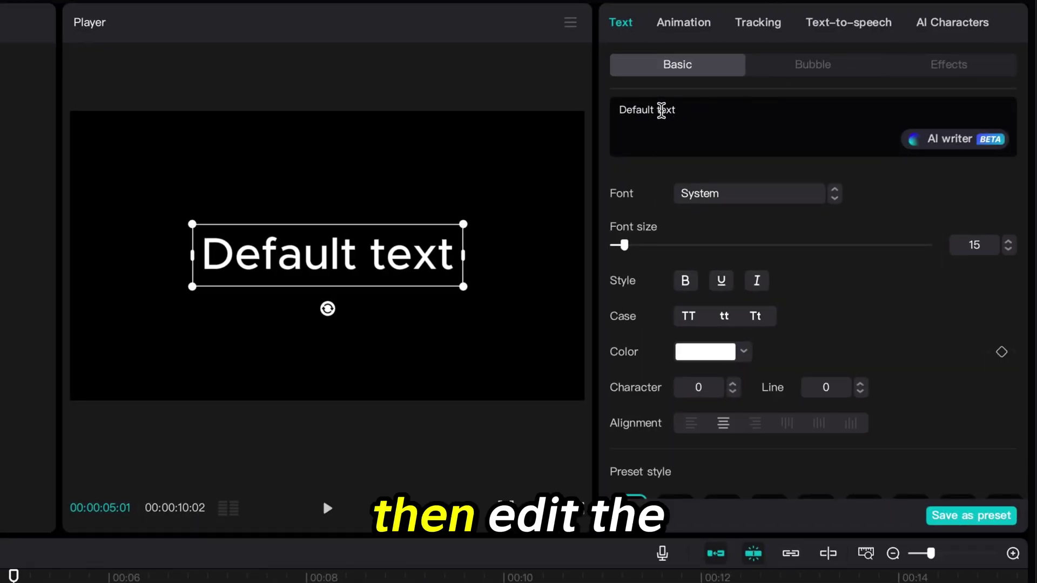
pyautogui.tripleClick(804, 69)
pyautogui.write('Video Start')
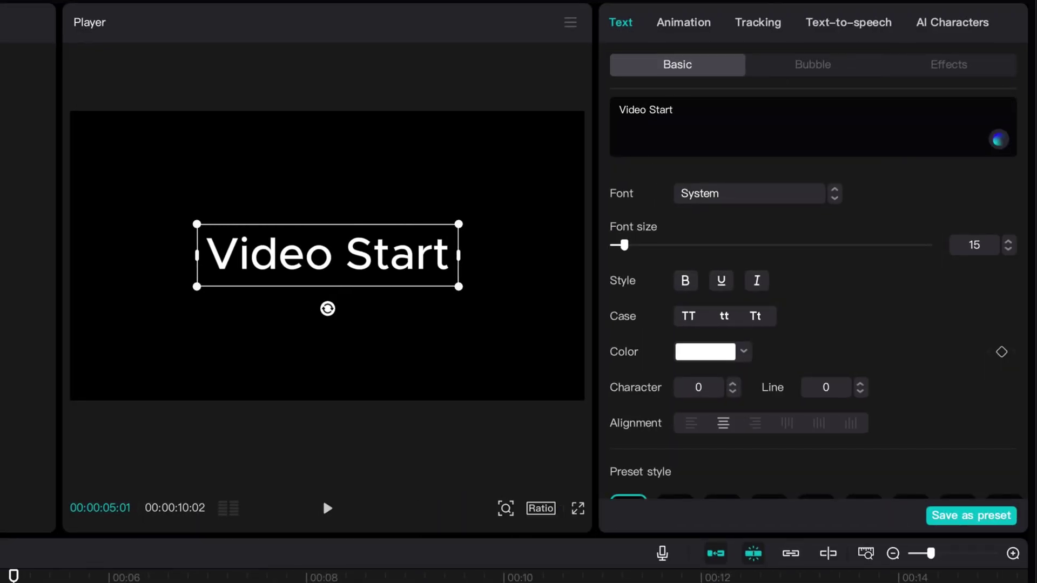
# - Enlarge the 'Video Start' text and colour it bright green (00FF2C)
pyautogui.moveTo(459, 287); pyautogui.dragTo(580, 313)
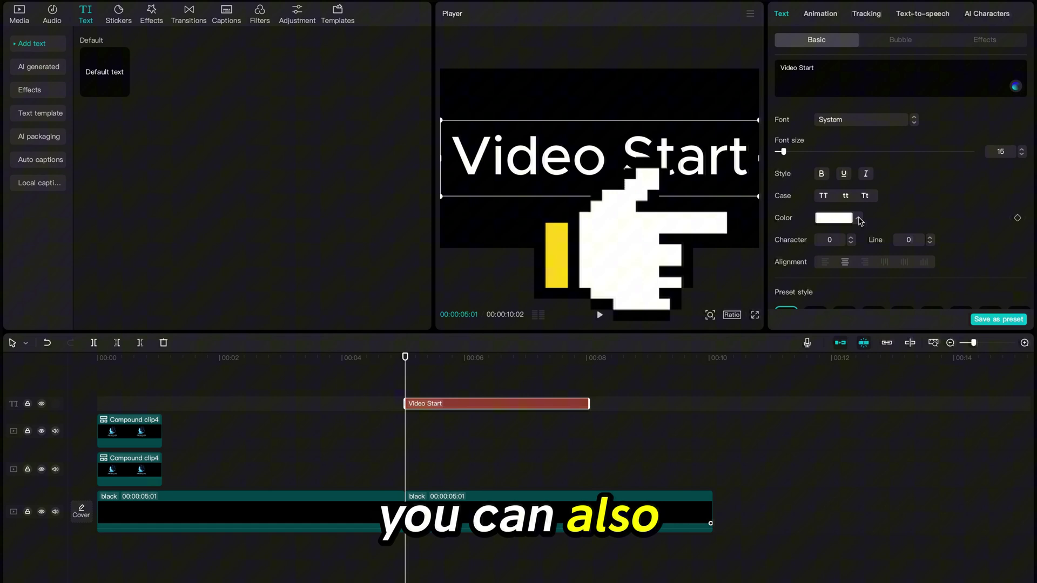
pyautogui.click(744, 351)
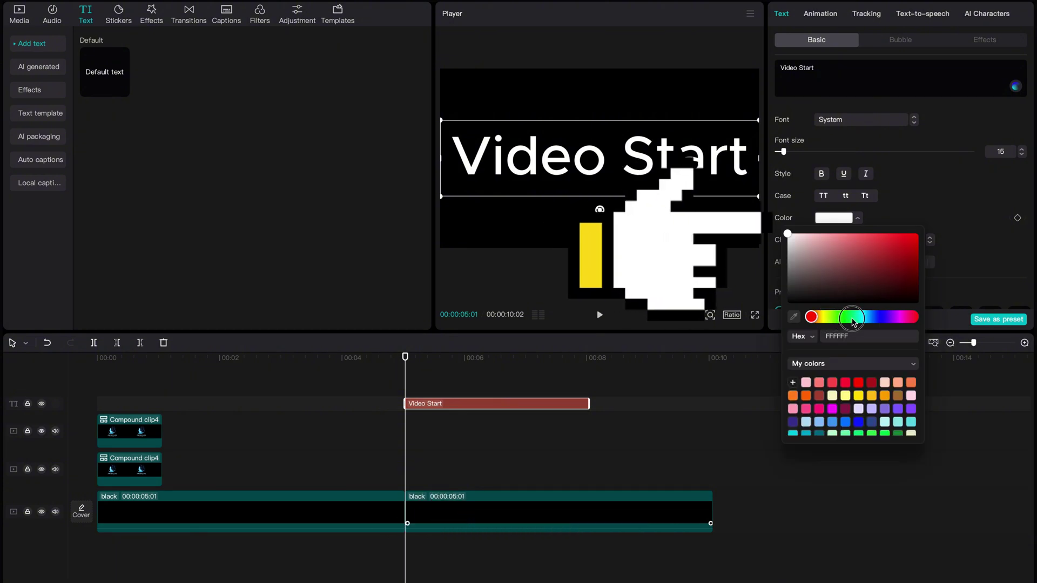
pyautogui.click(865, 317)
pyautogui.click(918, 234)
pyautogui.moveTo(864, 318)
pyautogui.mouseDown()
pyautogui.moveTo(834, 317)
pyautogui.moveTo(853, 317)
pyautogui.mouseUp()
pyautogui.click(473, 404)
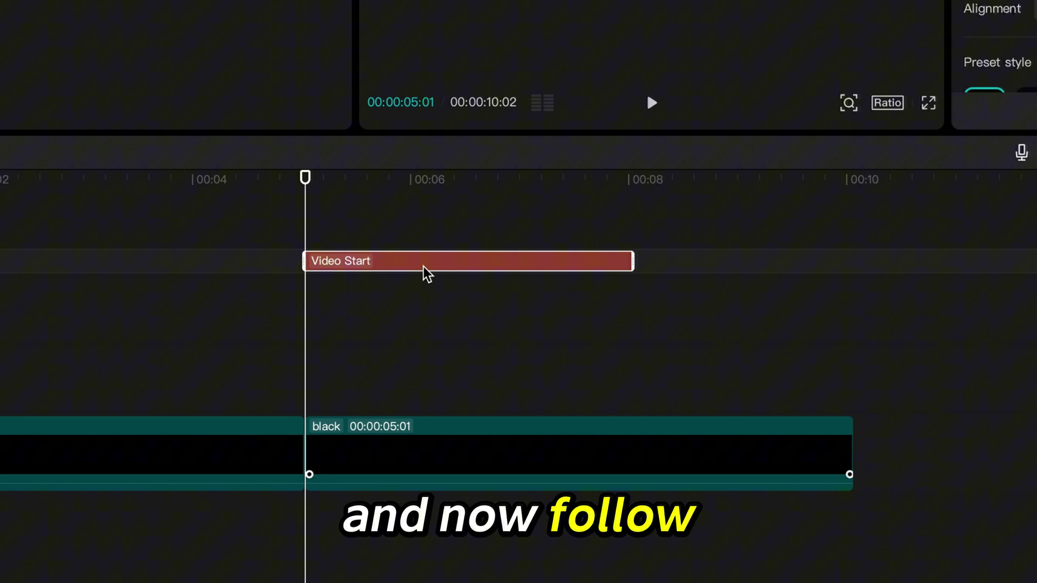
# - Make the 'Video Start' text Compound clip6 and paste a duplicate on a new track
pyautogui.rightClick(424, 267)
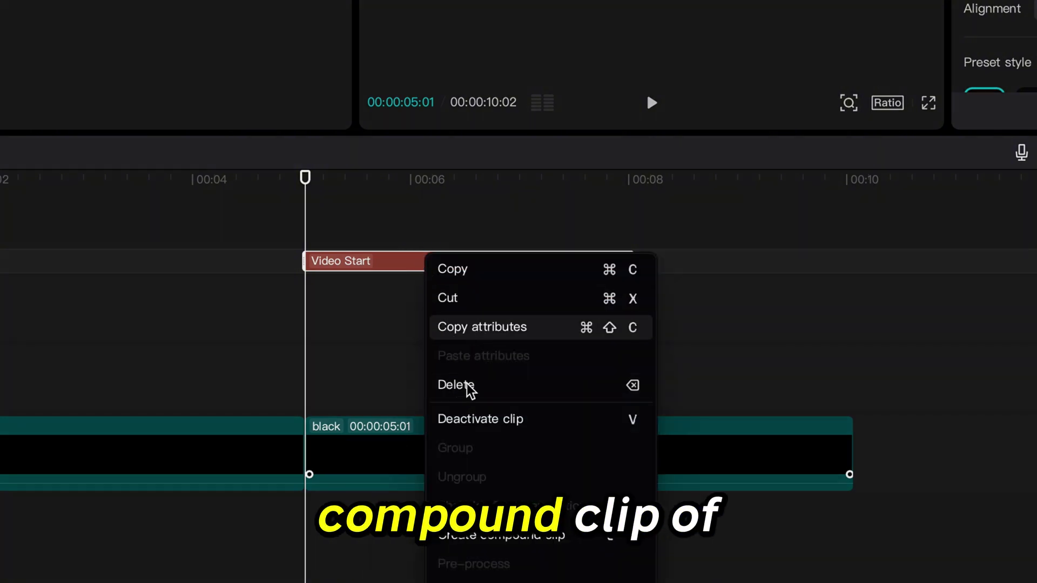
pyautogui.click(463, 535)
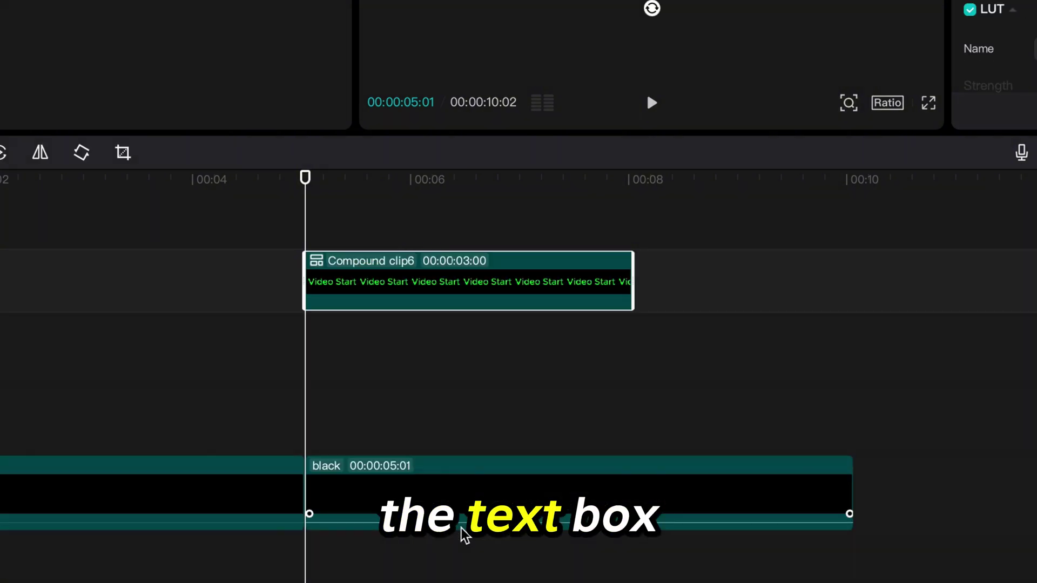
pyautogui.rightClick(454, 283)
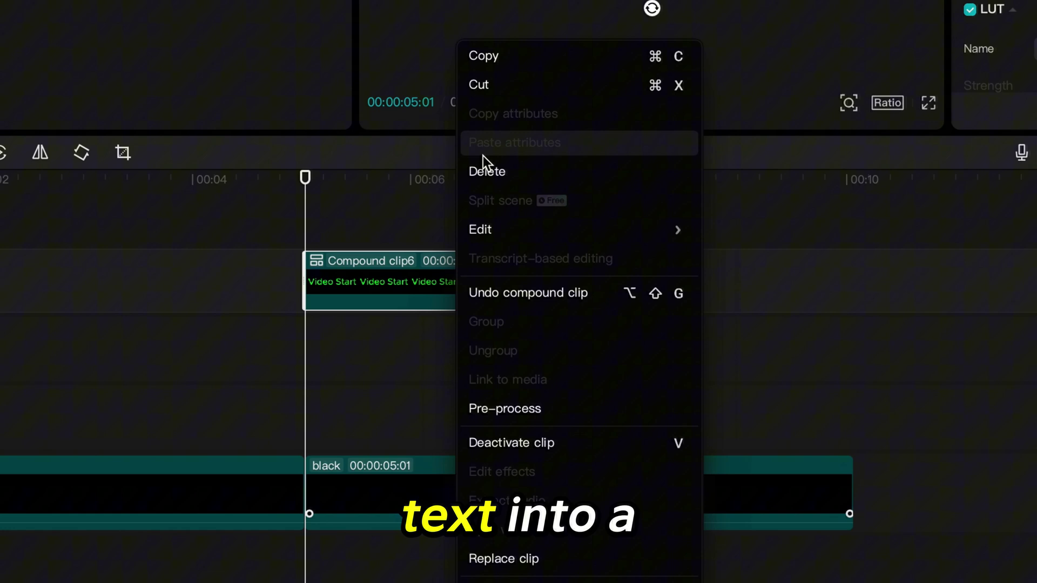
pyautogui.click(495, 55)
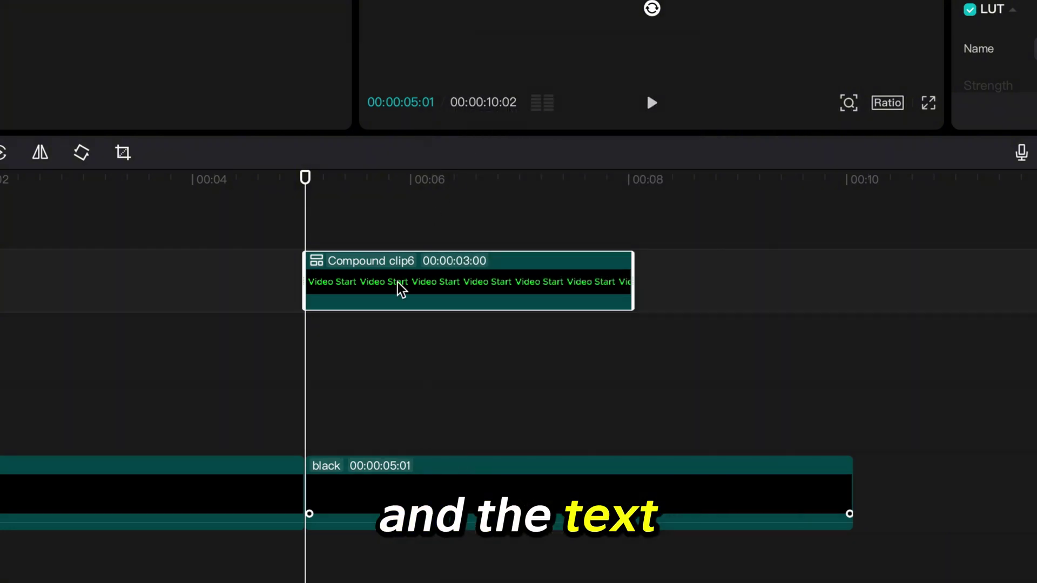
pyautogui.hotkey('ctrl', 'v')
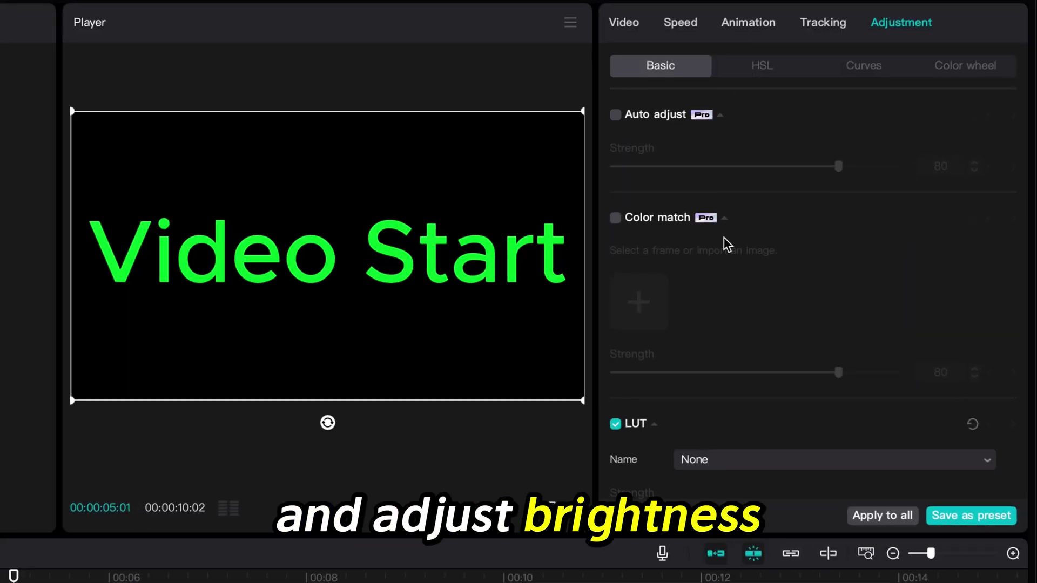
# - Raise the text copy's Brightness and Whites to 50
pyautogui.scroll(-3, 845, 150)
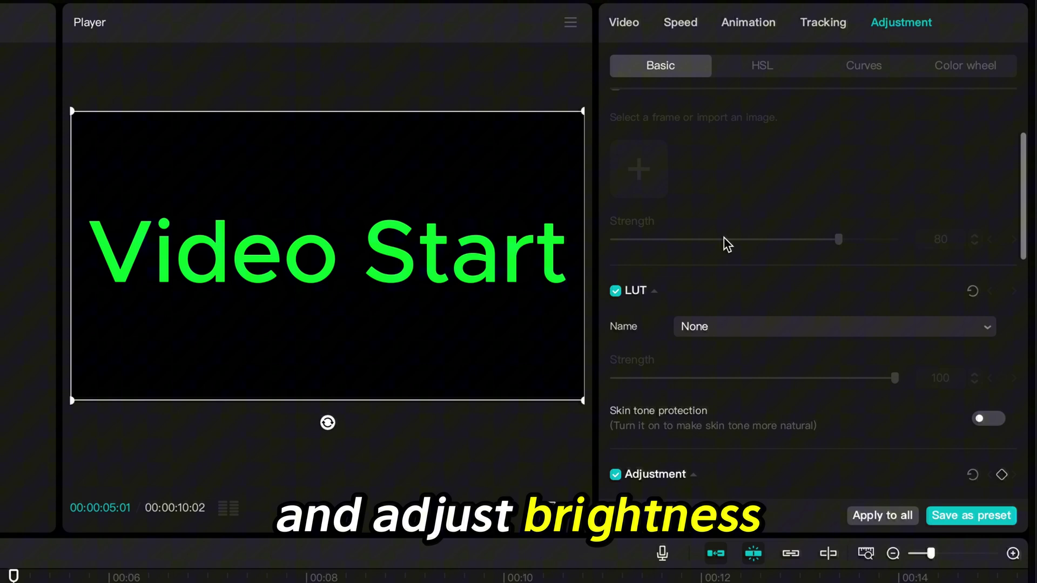
pyautogui.scroll(-8, 724, 243)
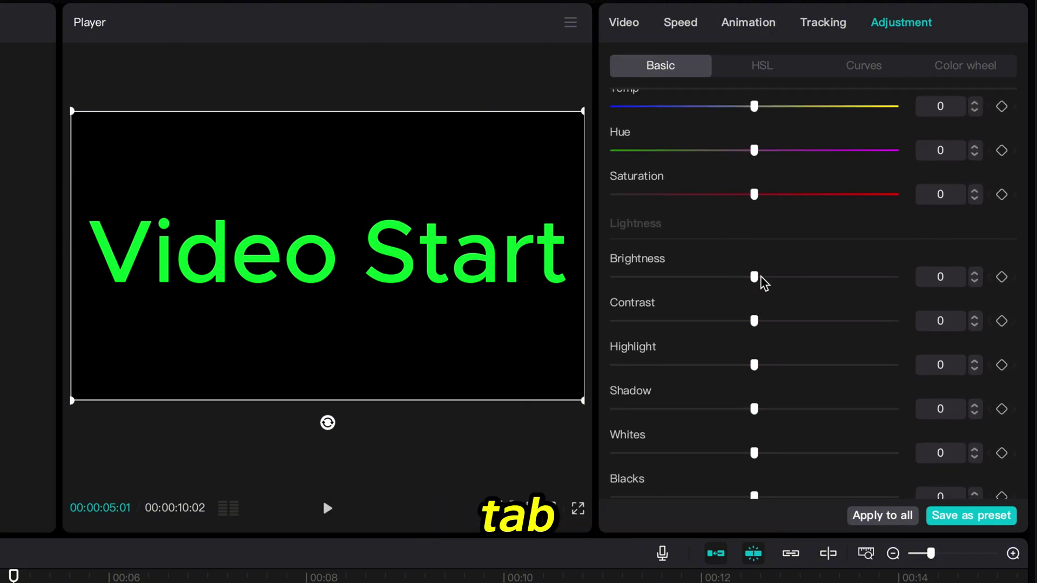
pyautogui.click(757, 278)
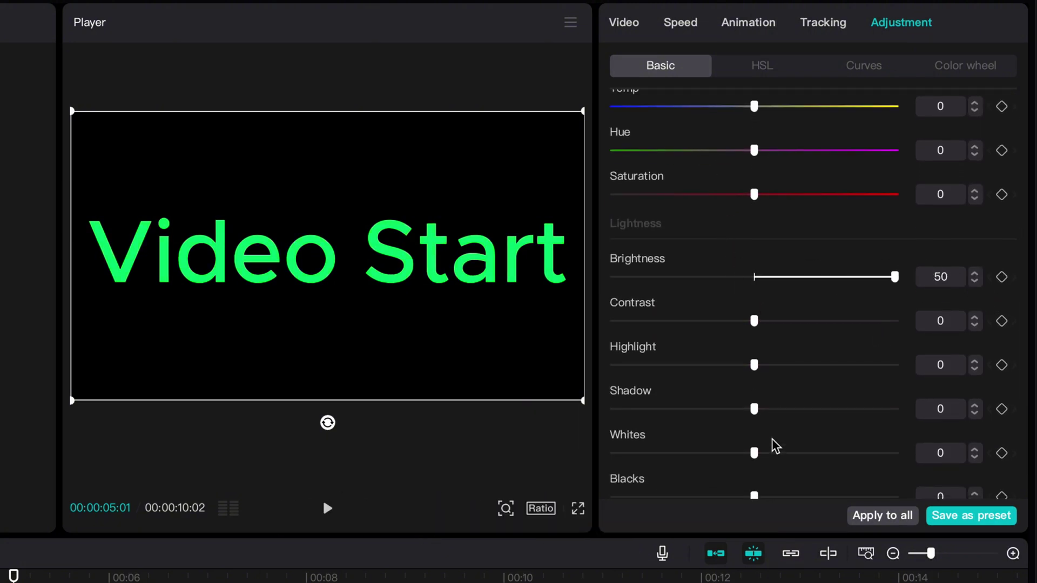
pyautogui.moveTo(755, 453); pyautogui.dragTo(896, 454)
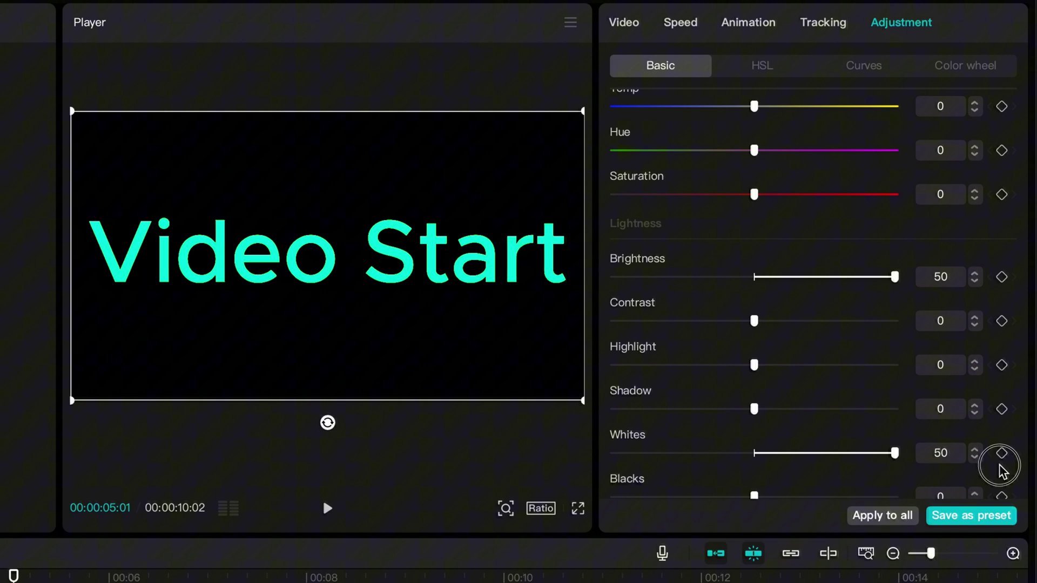
# - Add a rectangle mask to the text copy, rotated −90°, 960×160, feather 15
pyautogui.click(638, 29)
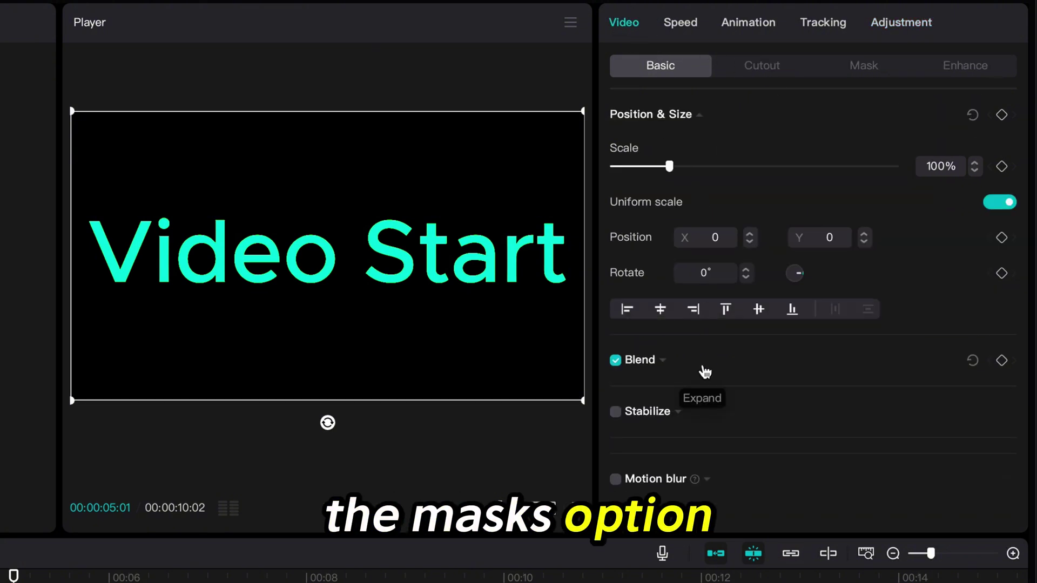
pyautogui.click(863, 66)
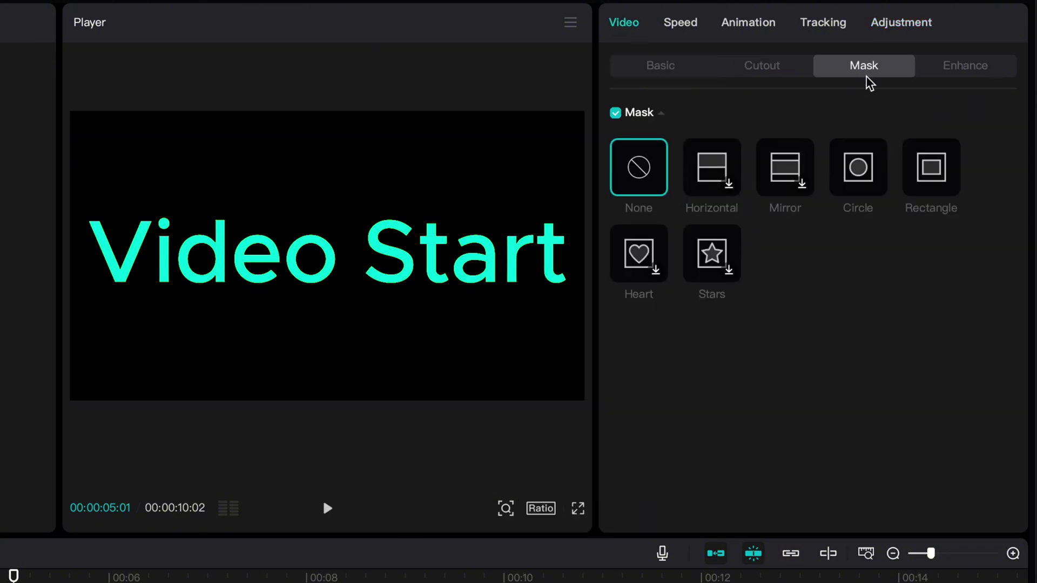
pyautogui.click(925, 167)
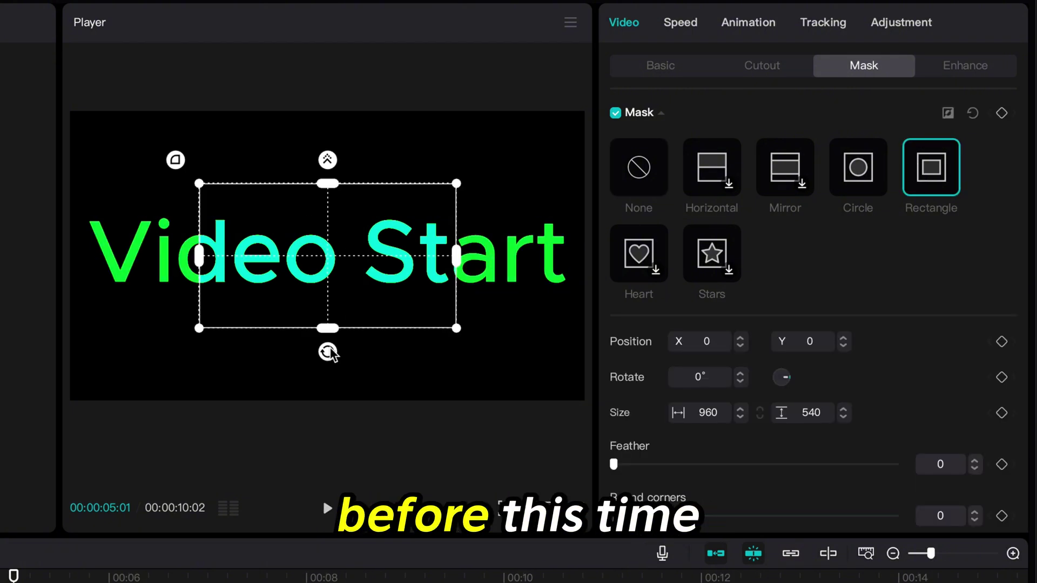
pyautogui.moveTo(328, 353); pyautogui.dragTo(496, 265)
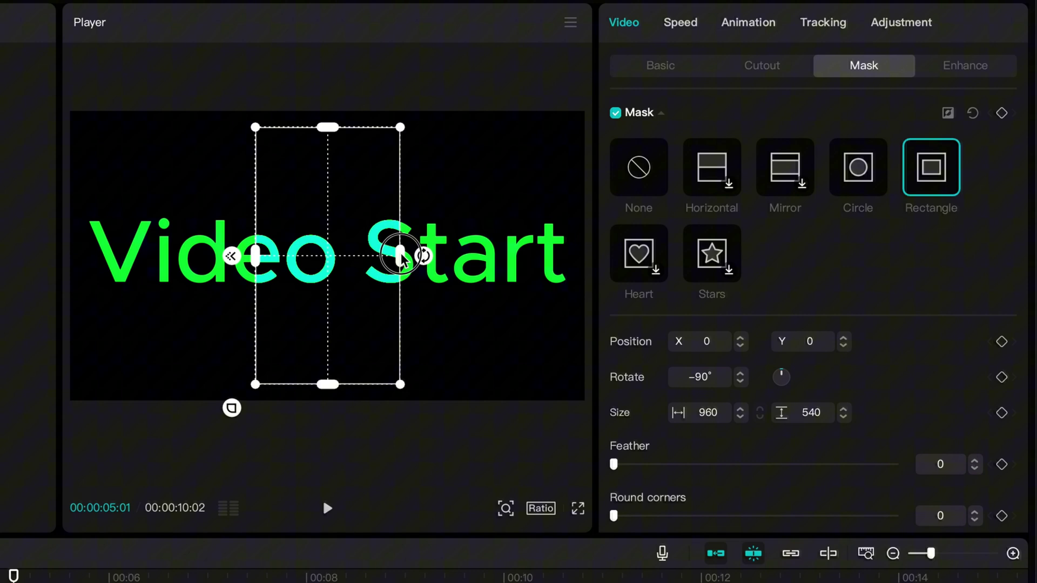
pyautogui.moveTo(400, 255); pyautogui.dragTo(350, 256)
pyautogui.moveTo(670, 467); pyautogui.dragTo(656, 464)
# - Keyframe the mask band at the text's left edge, then move it to the right edge at 00:06:26
pyautogui.moveTo(328, 238); pyautogui.dragTo(65, 218)
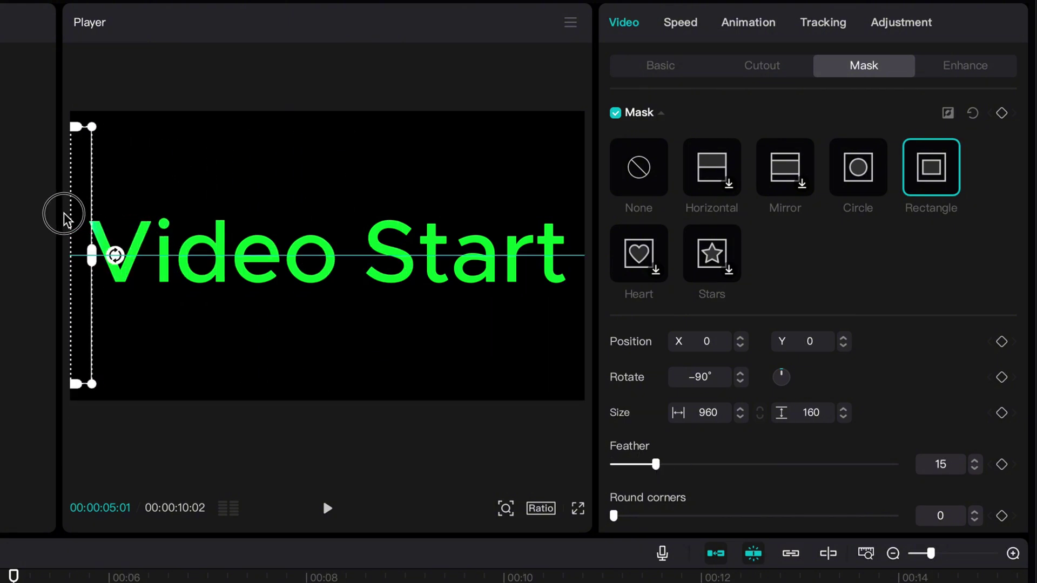
pyautogui.click(1002, 113)
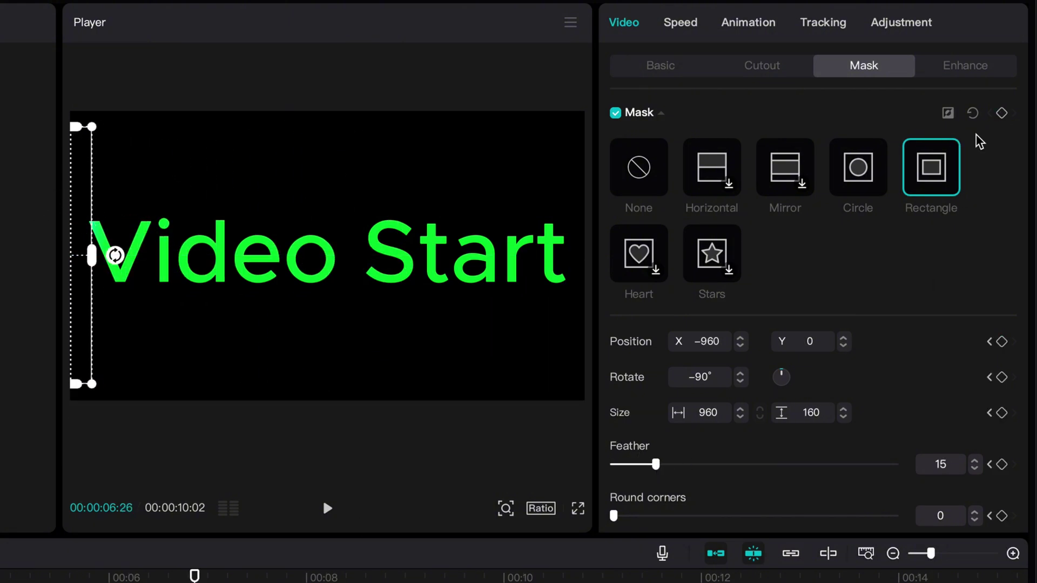
pyautogui.moveTo(91, 199); pyautogui.dragTo(606, 190)
pyautogui.click(36, 577)
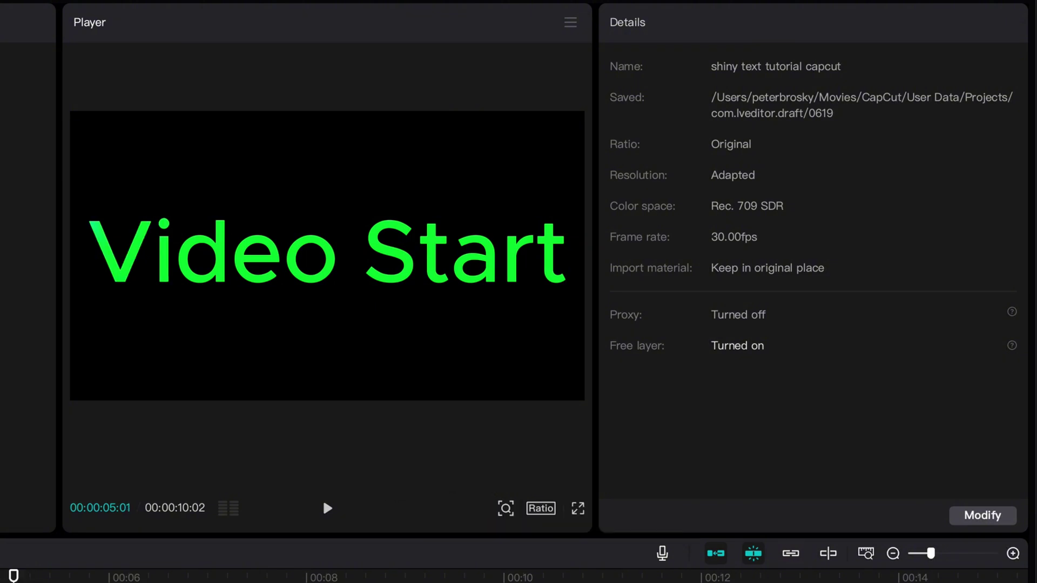
pyautogui.press('space')
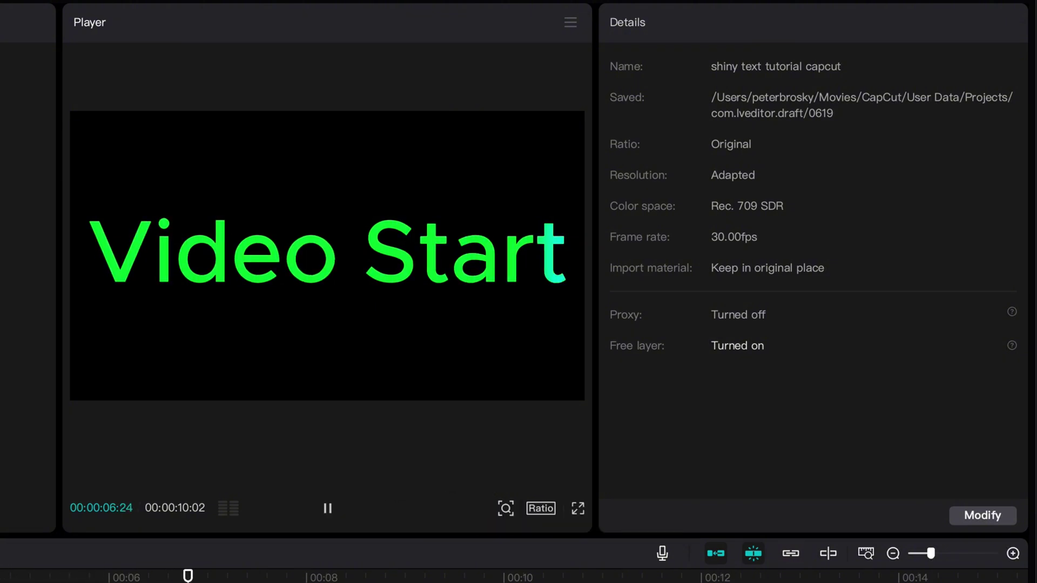